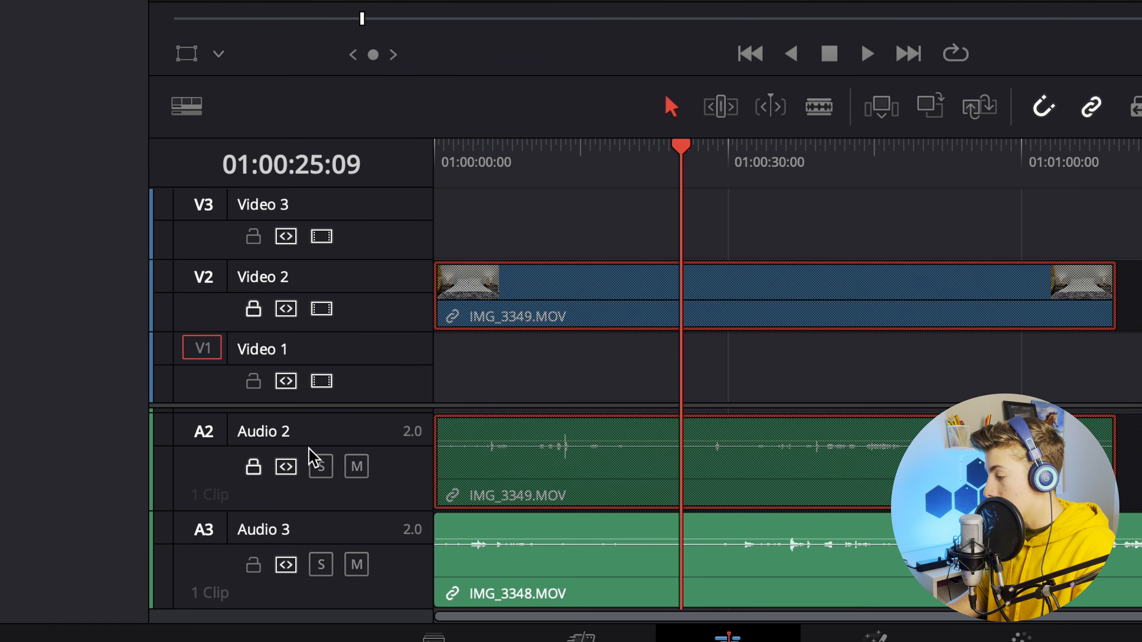
Play back IMG_3348.MOV on Video 4 from the start of the timeline.
scroll(452, 454, up, 2)
scroll(441, 459, down, 2)
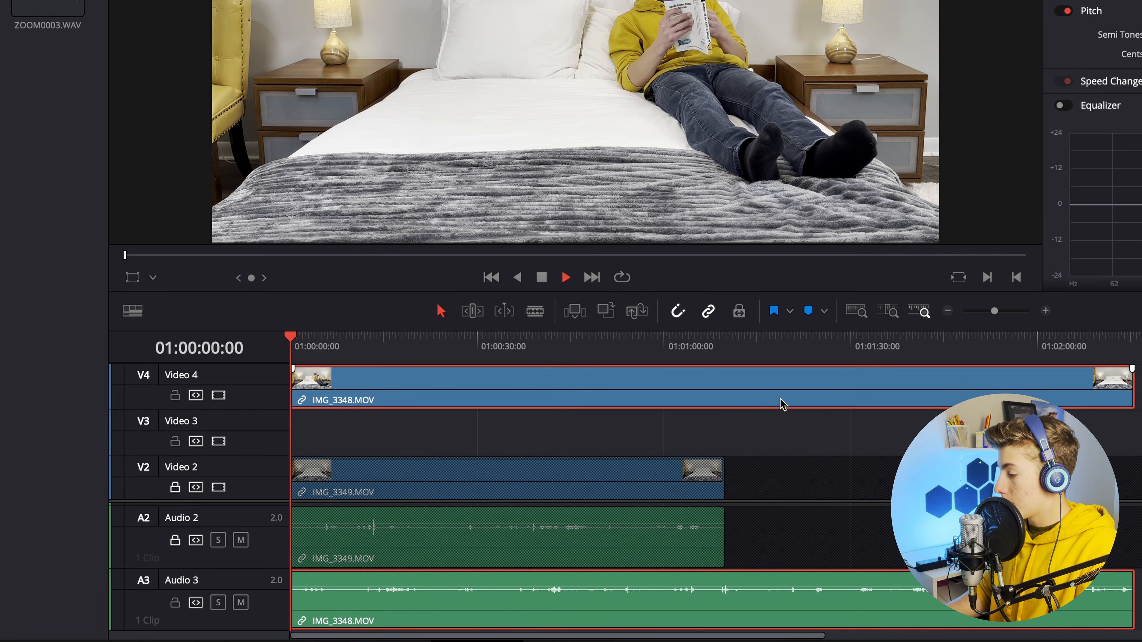
key(space)
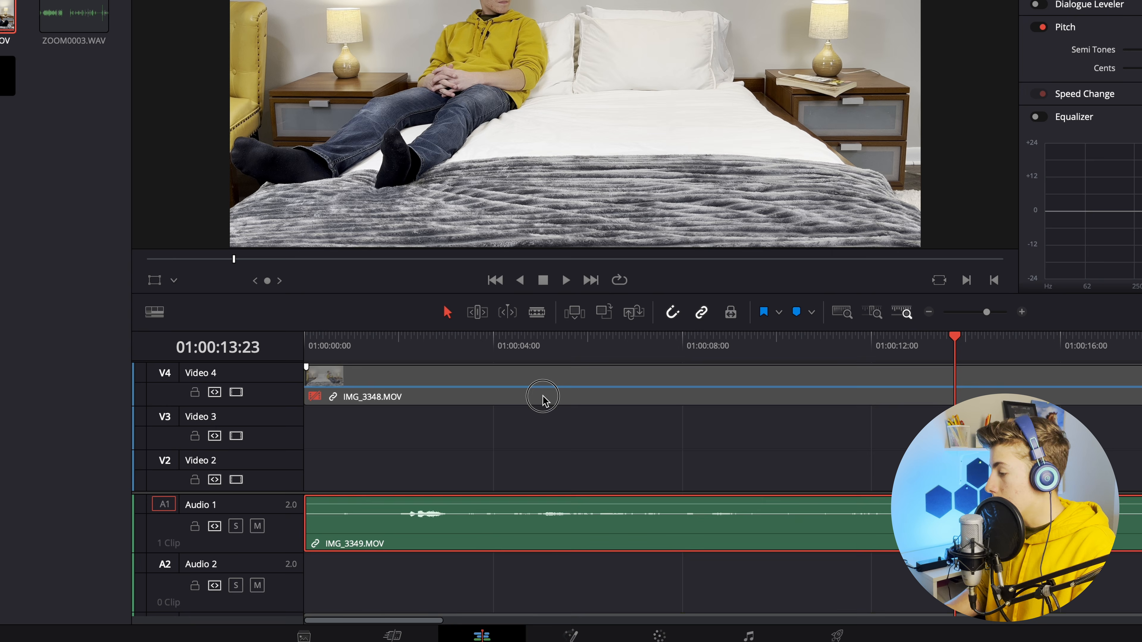
Re-enable the IMG_3348.MOV clip on Video 4 and return the playhead to the timeline start.
click(543, 398)
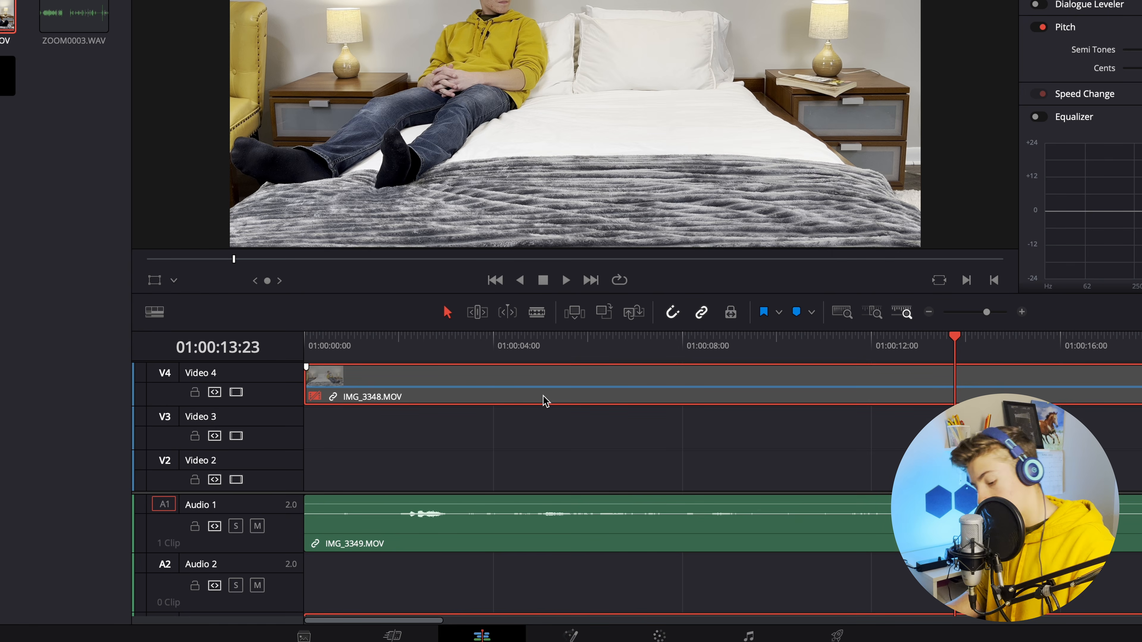
key(d)
key(Home)
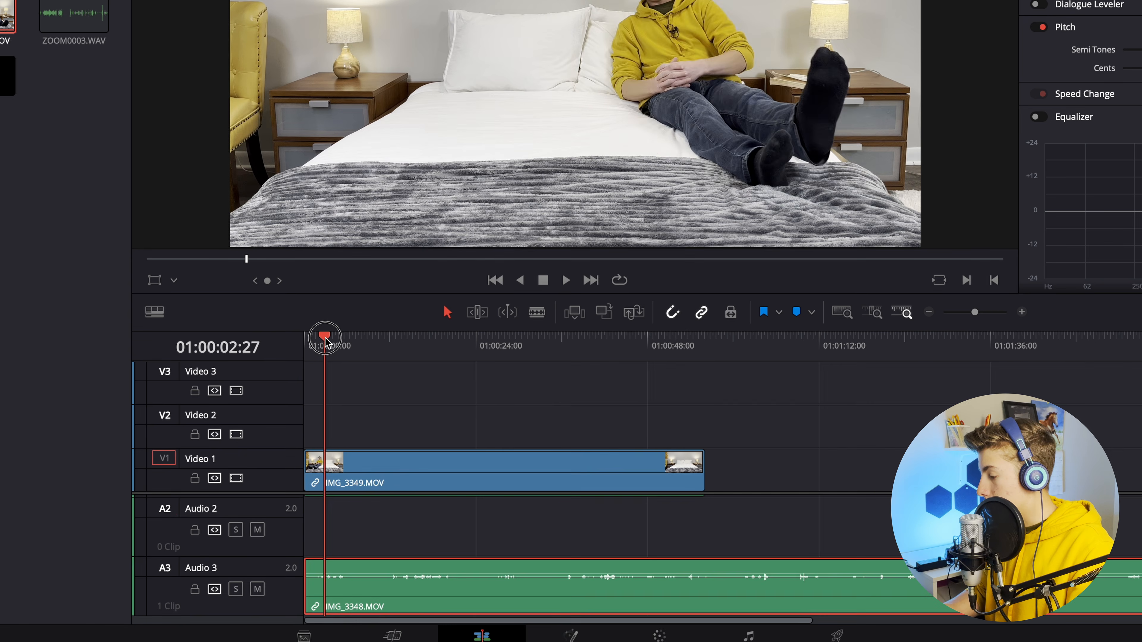
Trim the start of IMG_3348.MOV to 01:00:06:00 and move the clip to the beginning of Video 3.
drag(323, 335, 353, 344)
key(ctrl+equal)
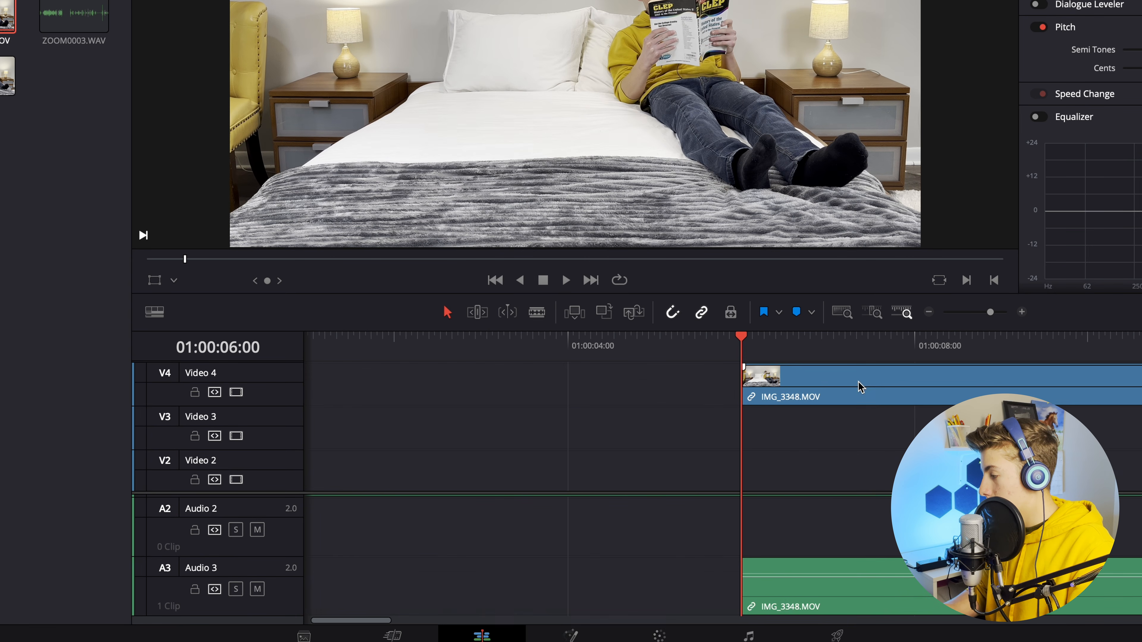
drag(859, 388, 433, 388)
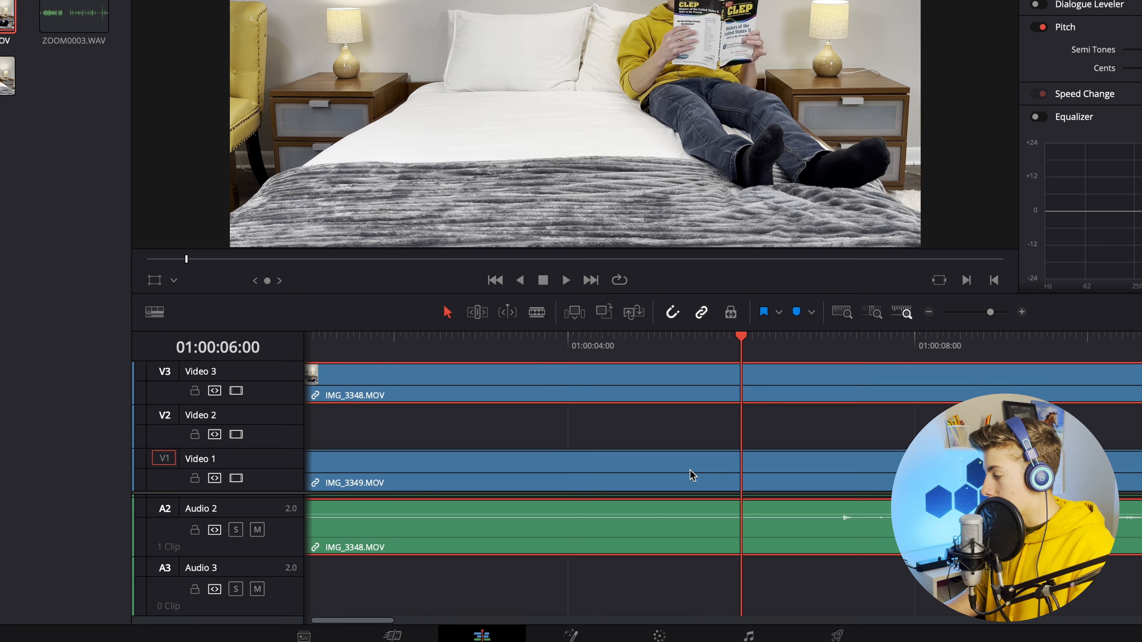
key(ctrl+minus)
key(ctrl+minus)
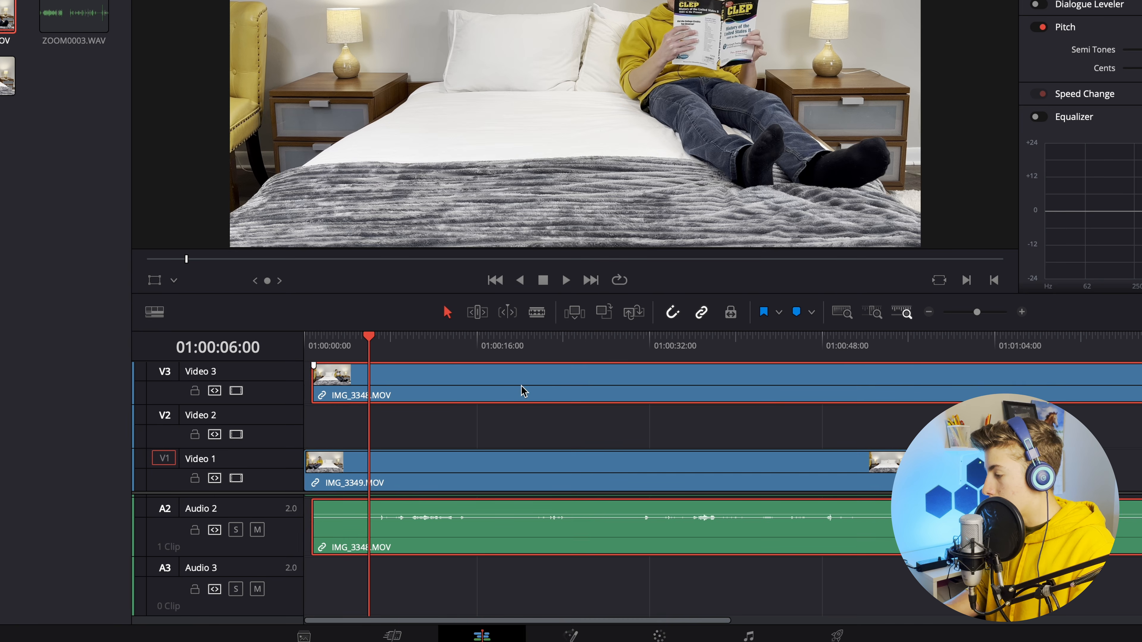
drag(523, 388, 438, 387)
Set Crop Left of IMG_3348.MOV on Video 3 to 1964.000, with the playhead at 01:00:02:22, to reveal the other clip.
key(ctrl+equal)
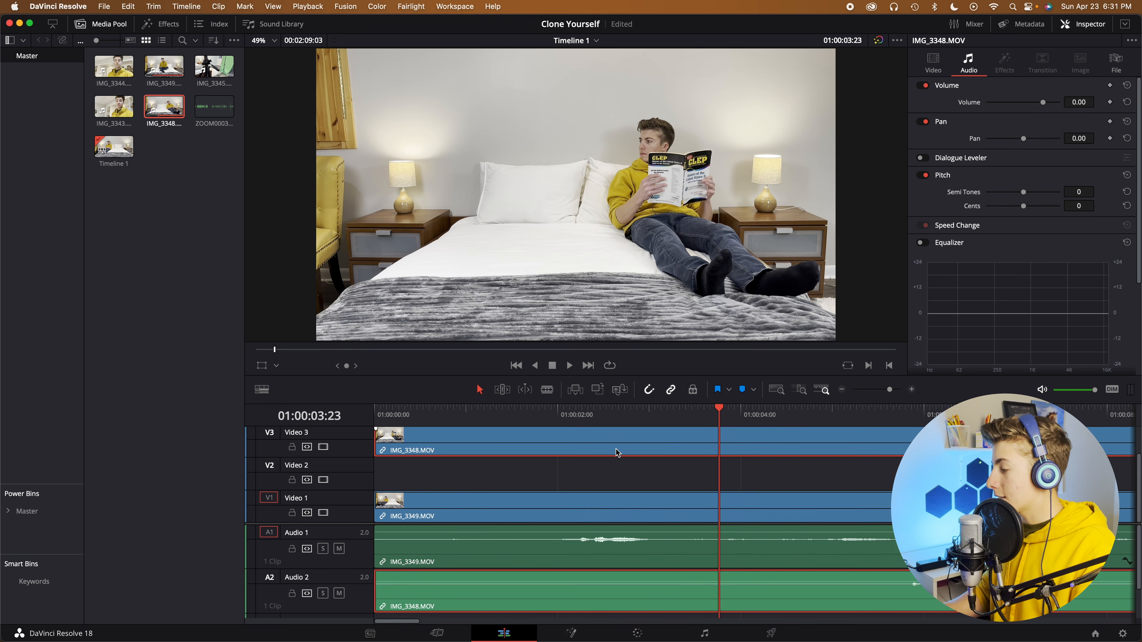
drag(578, 421, 622, 451)
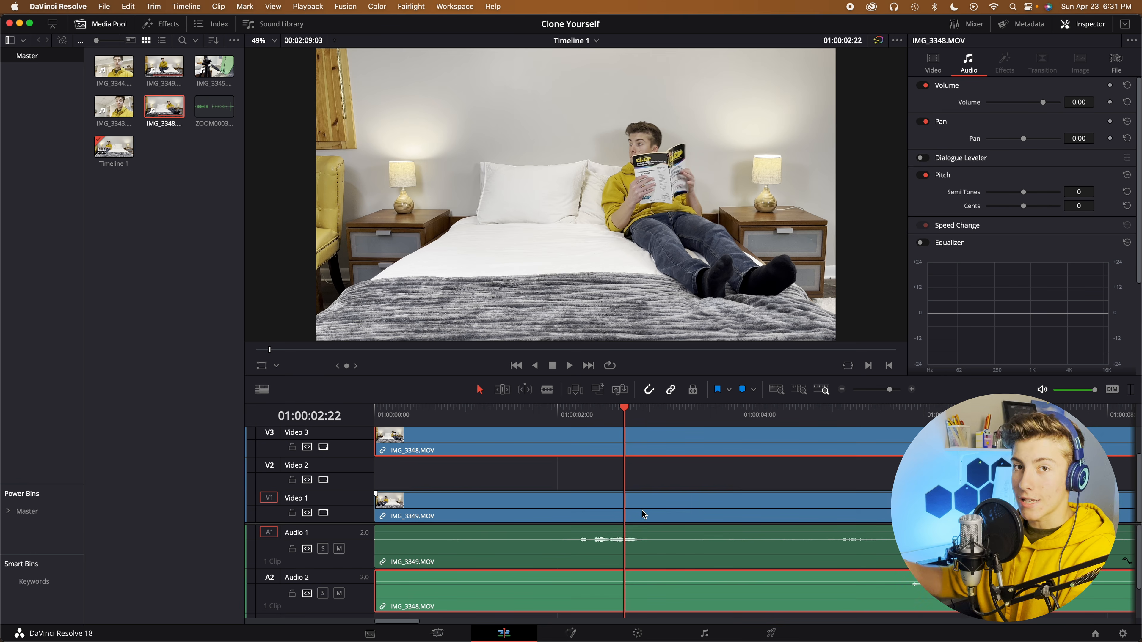
scroll(643, 515, up, 1)
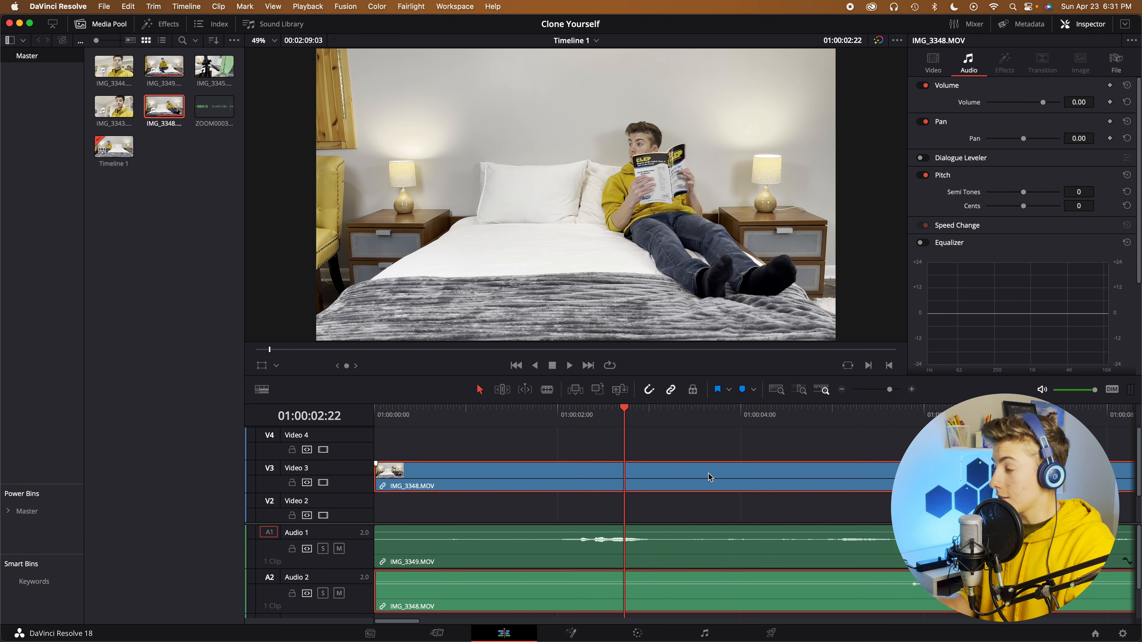
click(933, 62)
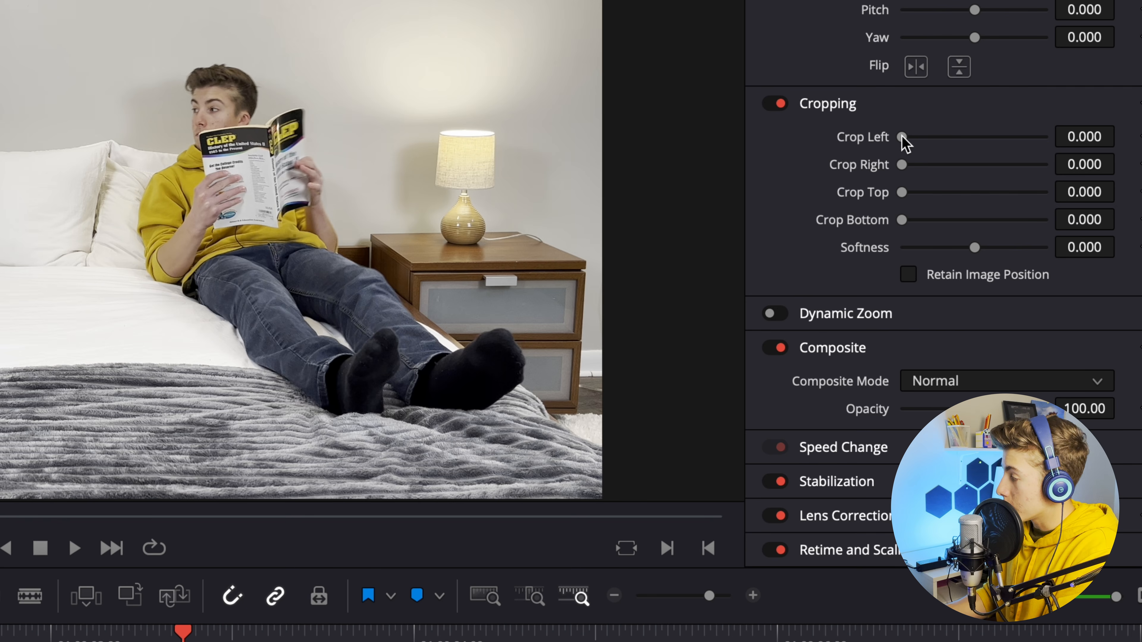
drag(905, 137, 964, 146)
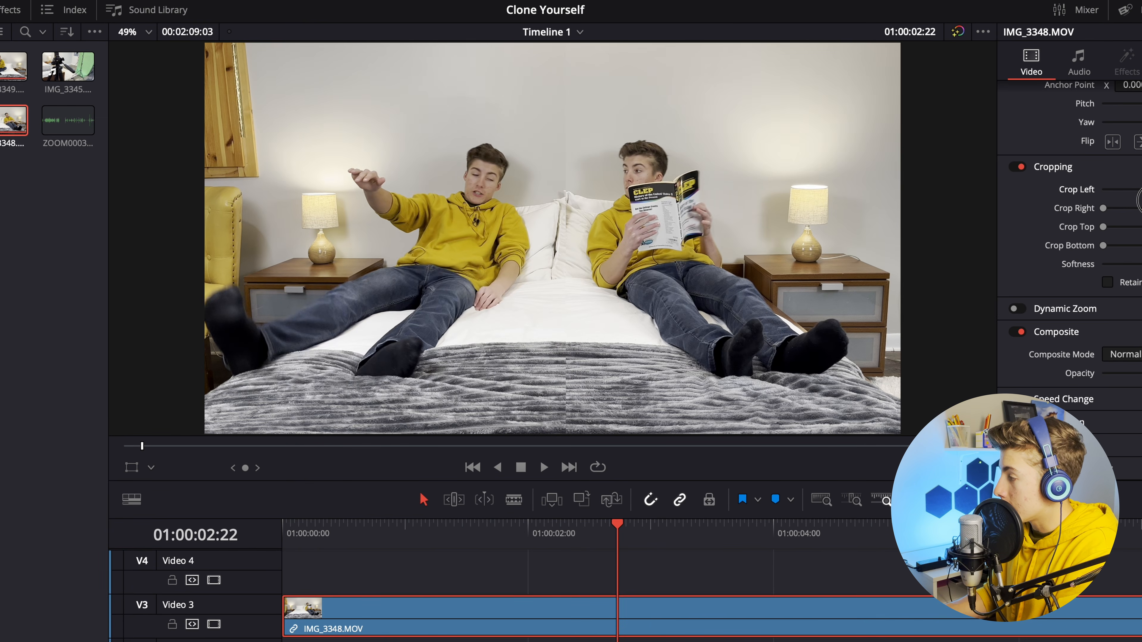
drag(1017, 170, 1025, 169)
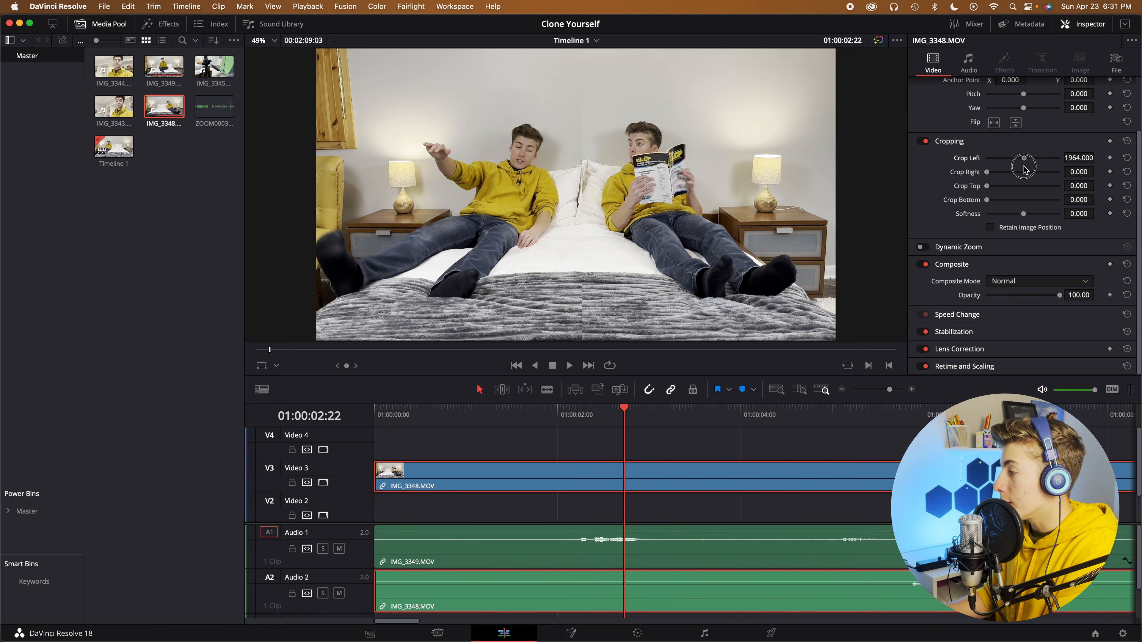
Trim the start of IMG_3349.MOV on Video 1 to 01:00:02:06 and play the timeline from the beginning.
scroll(532, 442, down, 2)
drag(573, 417, 577, 418)
click(618, 512)
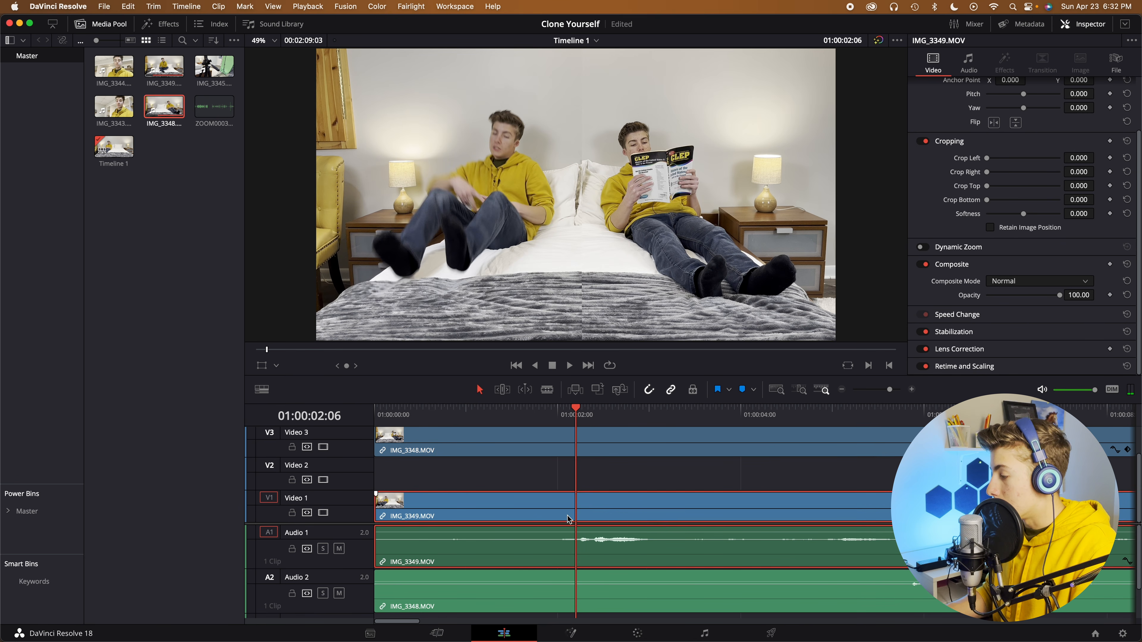
key(shift+bracketleft)
key(Home)
key(space)
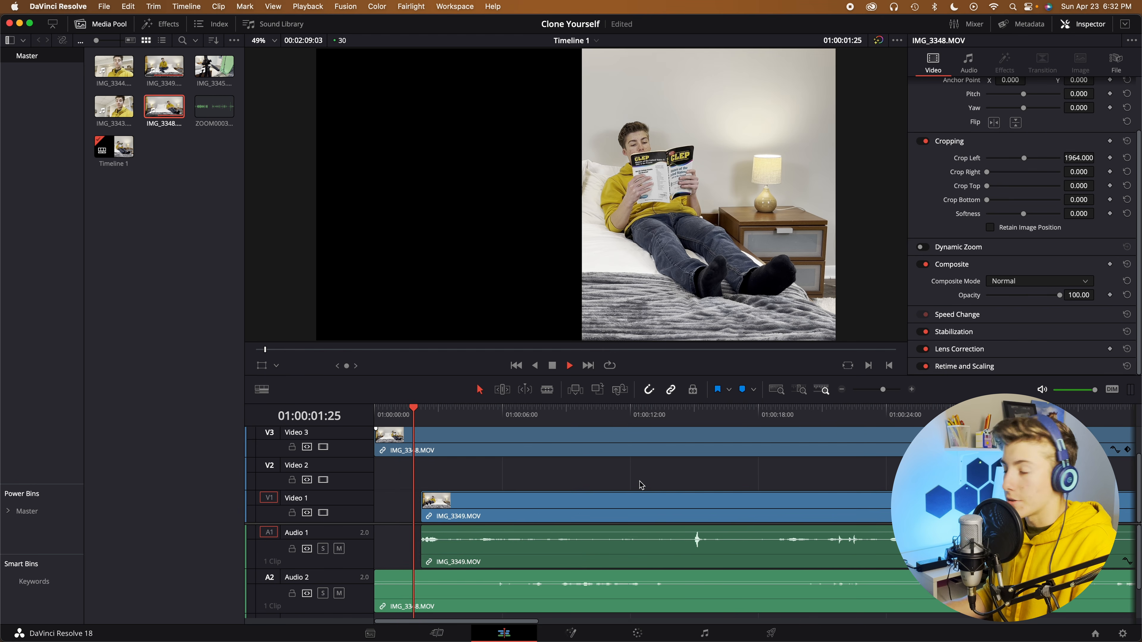
key(space)
Split IMG_3348.MOV on Video 3 at 01:02:03:22, in the empty-bed footage near its end.
key(super+minus)
click(594, 418)
key(space)
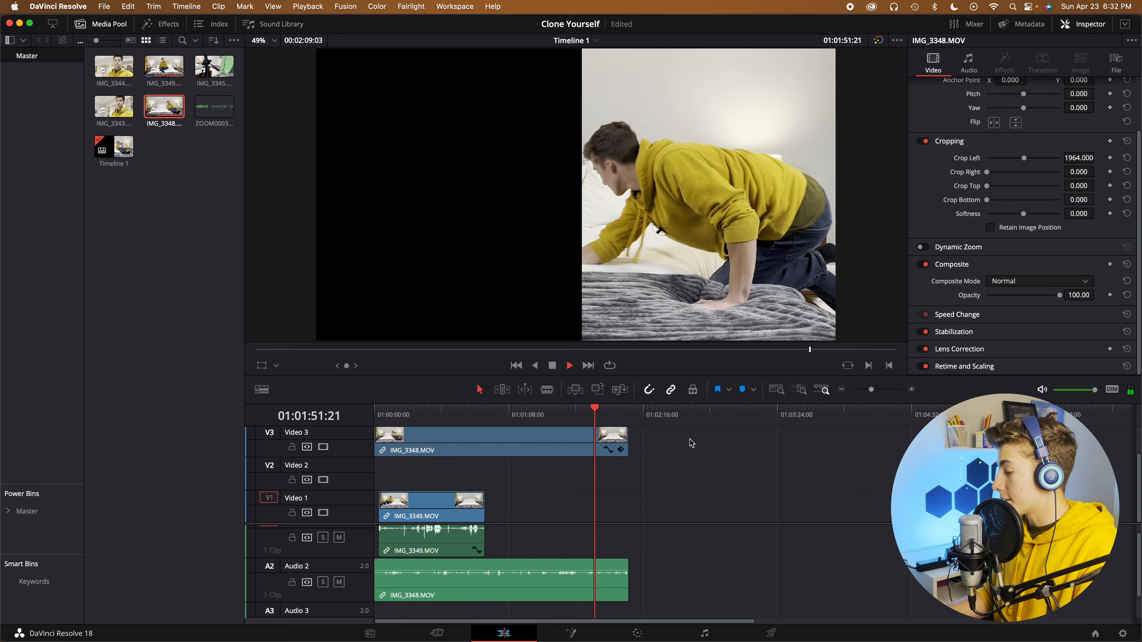
key(super+equal)
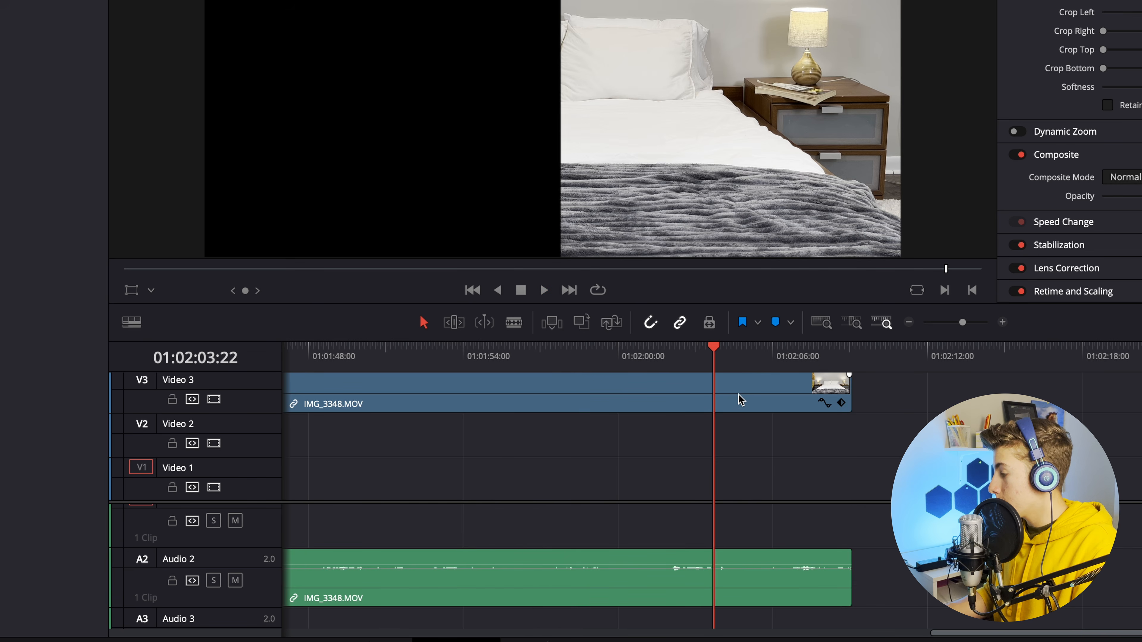
key(super+b)
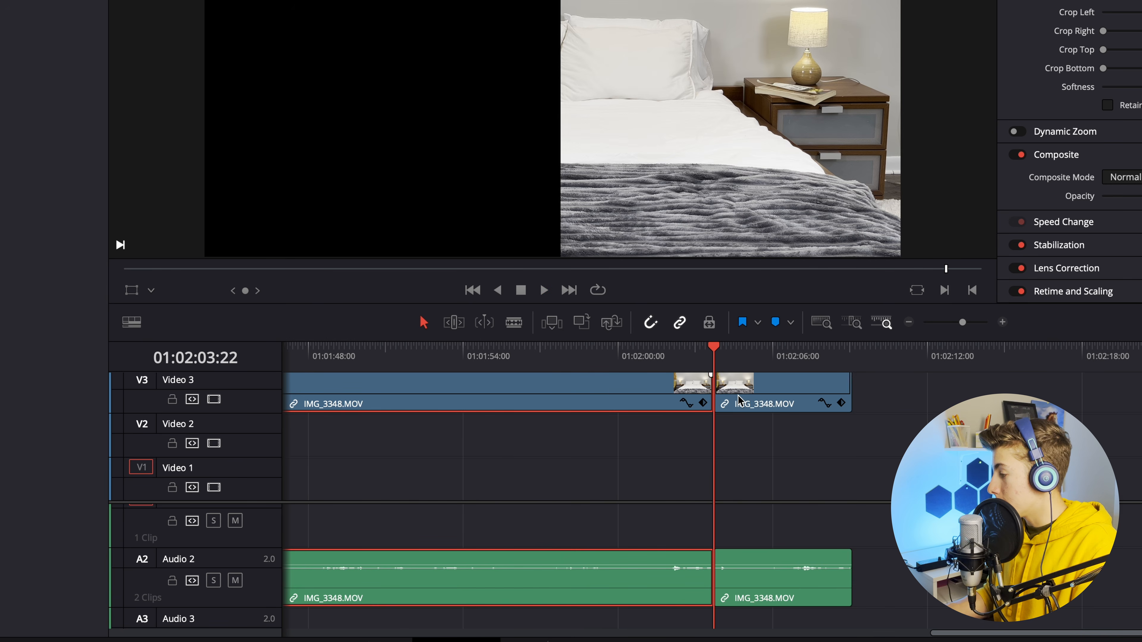
Split IMG_3348.MOV again at 01:02:03:28 and delete the part after this cut.
key(space)
key(super+equal)
key(super+b)
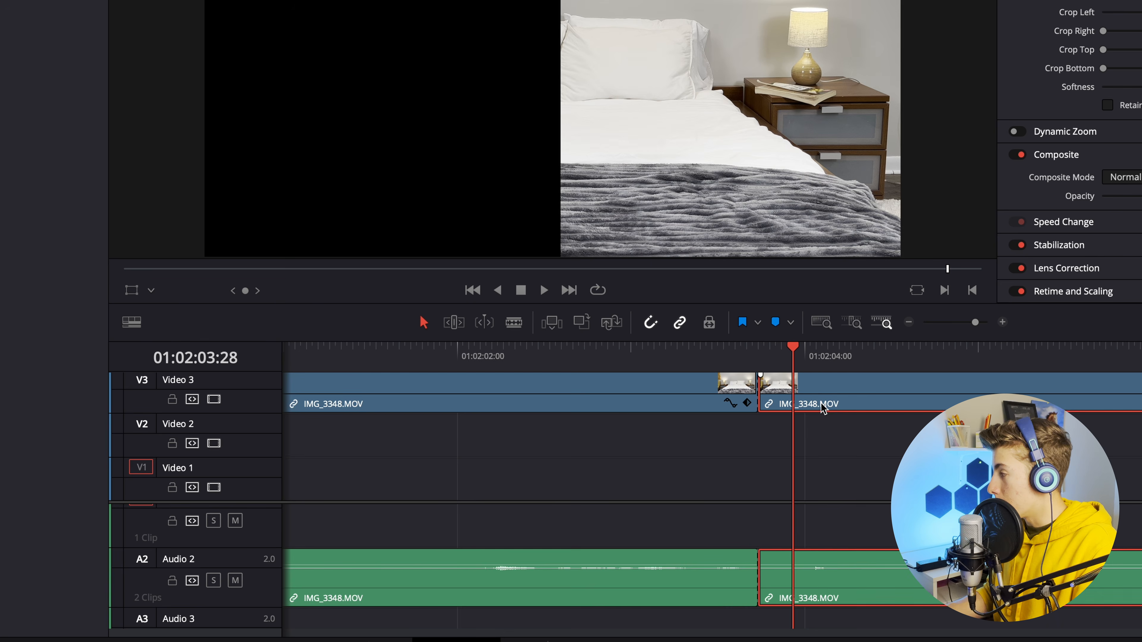
click(880, 399)
key(BackSpace)
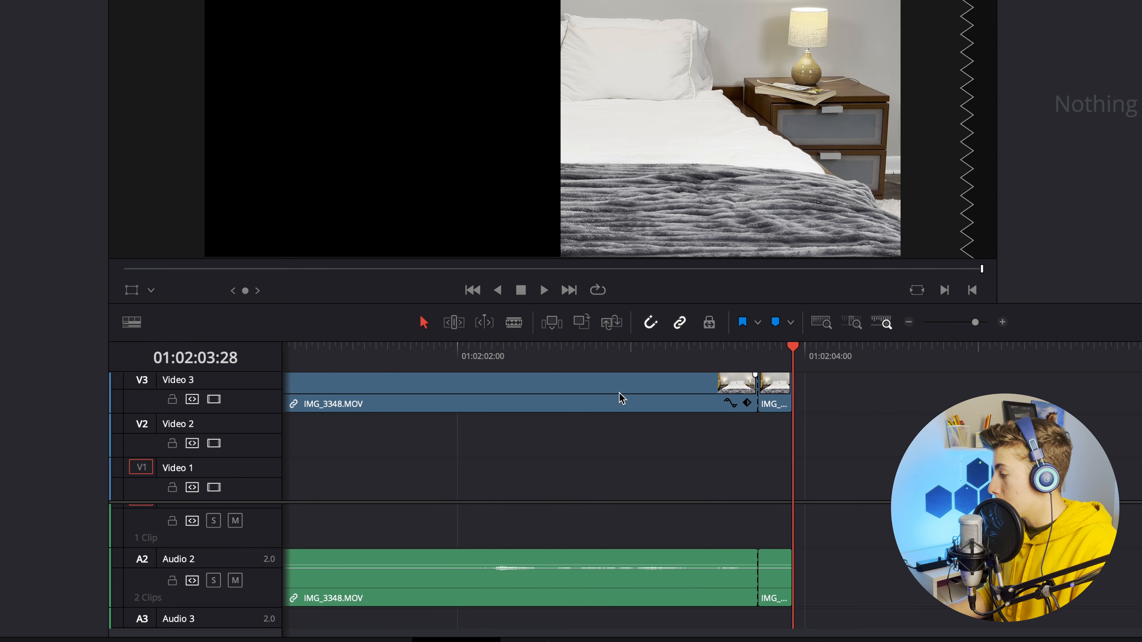
Turn the short empty-bed piece at the end of Video 3 into a freeze frame through its clip speed settings.
click(780, 398)
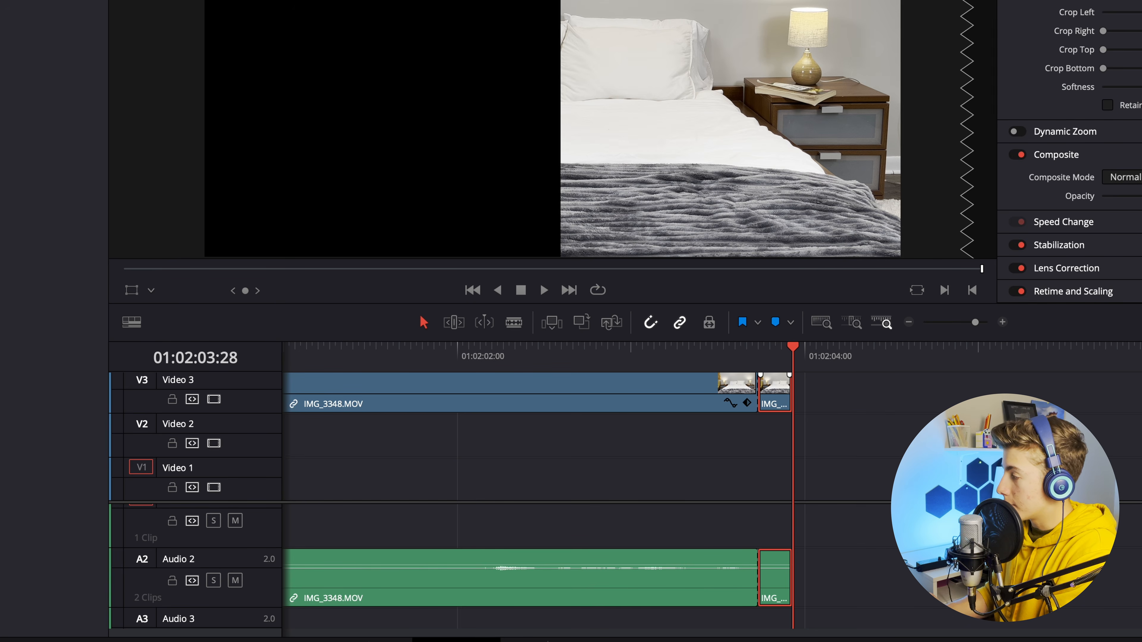
right_click(783, 398)
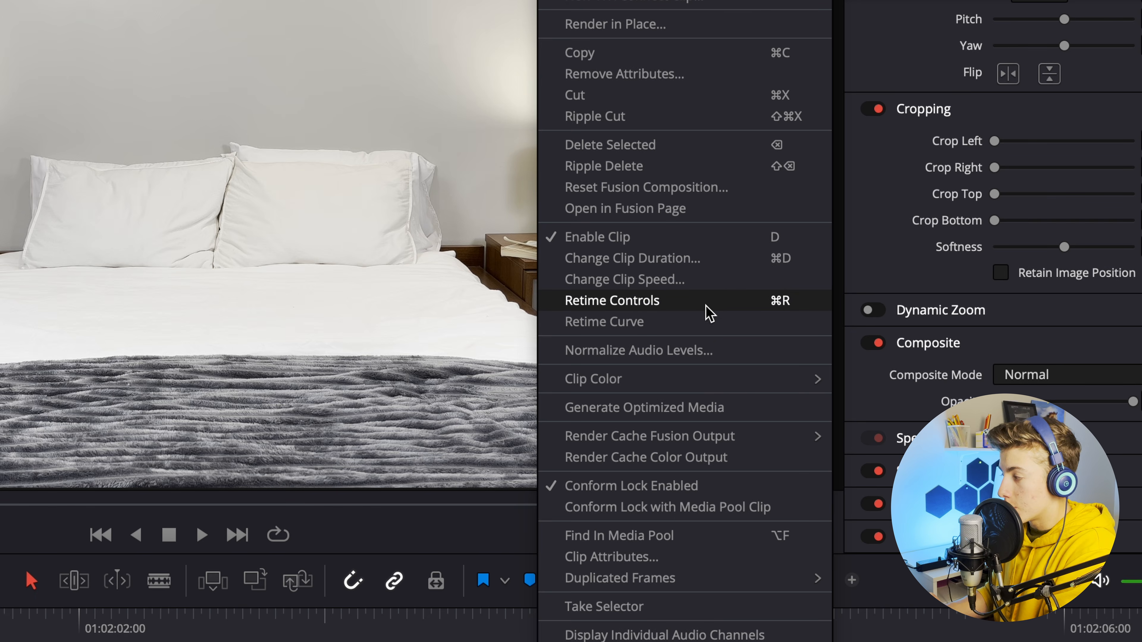
click(704, 279)
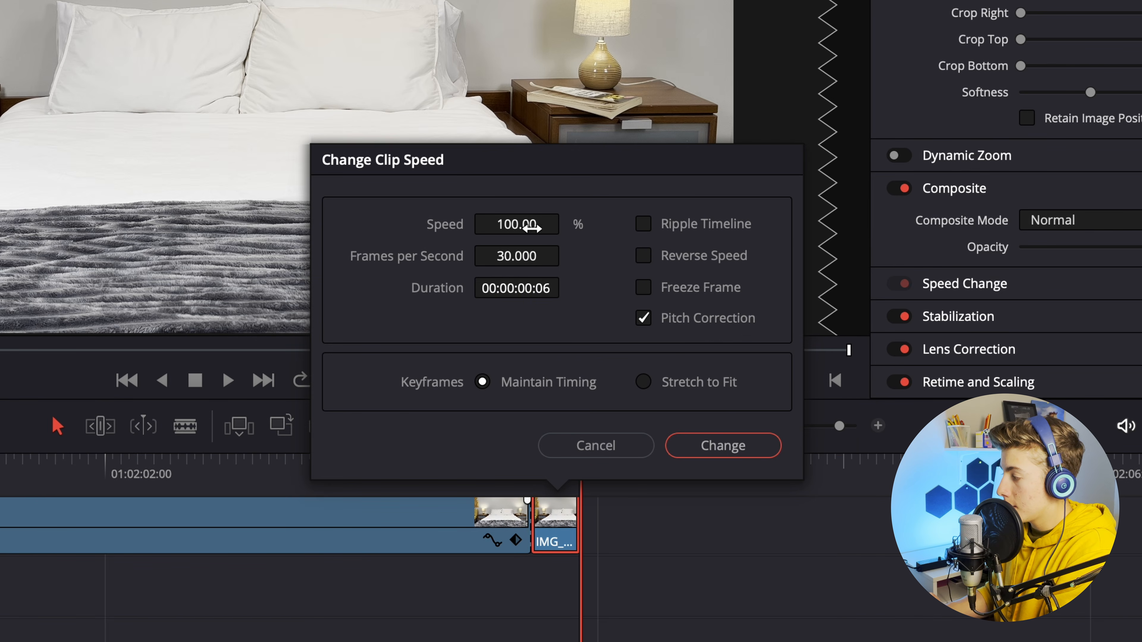
click(643, 288)
click(715, 443)
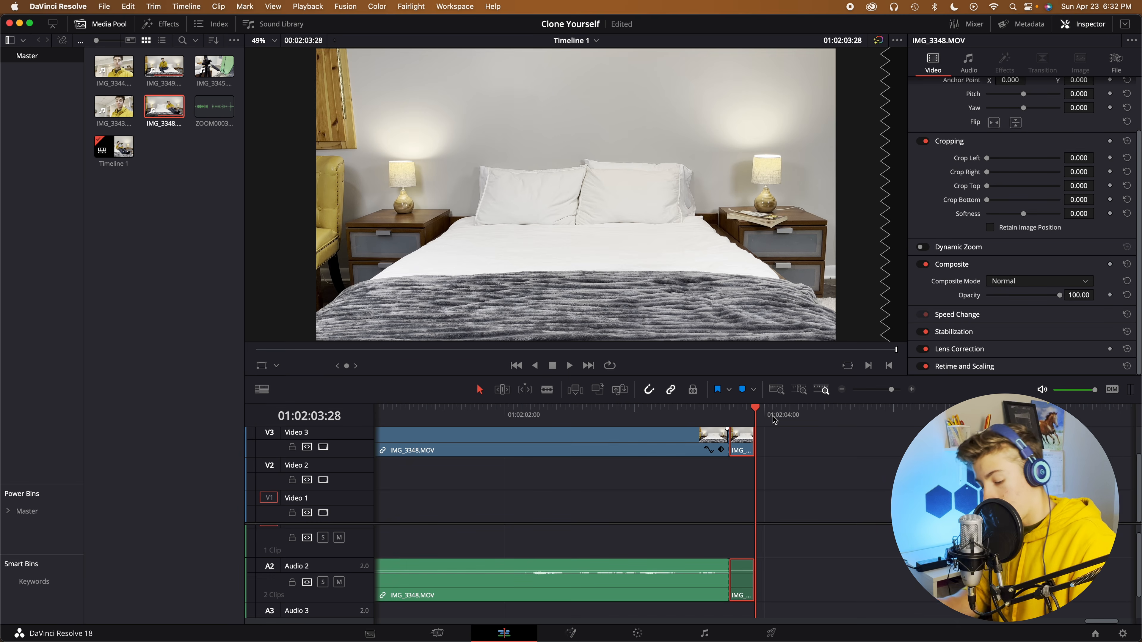
Set the freeze-frame clip's duration to 00:00:05:00 and move the clip down to Video 1.
key(super+d)
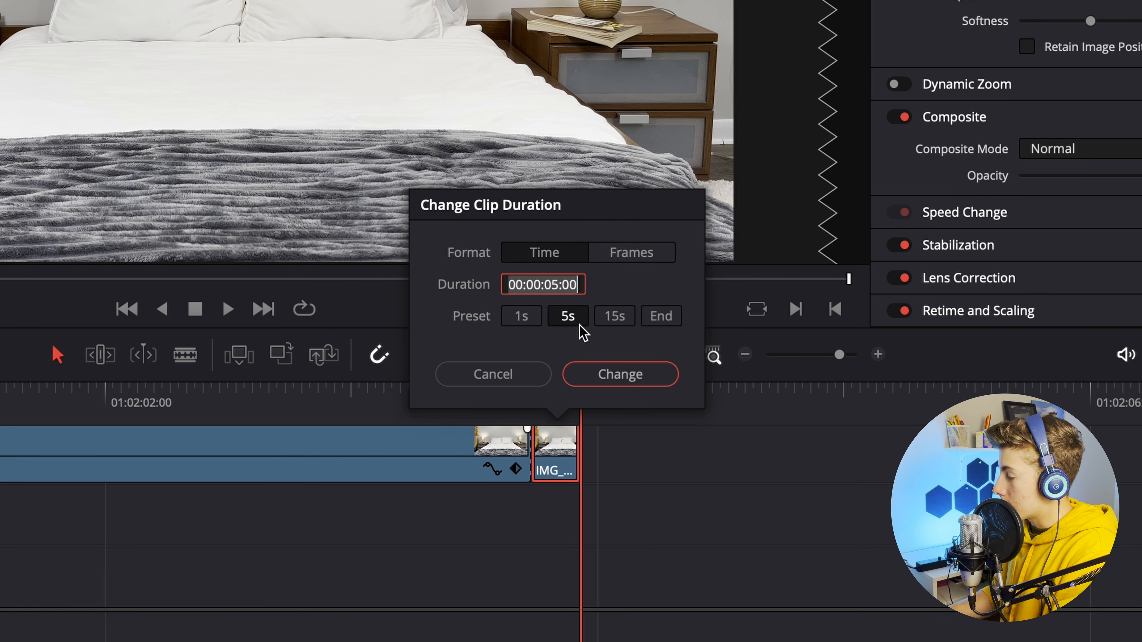
click(628, 383)
drag(810, 450, 524, 483)
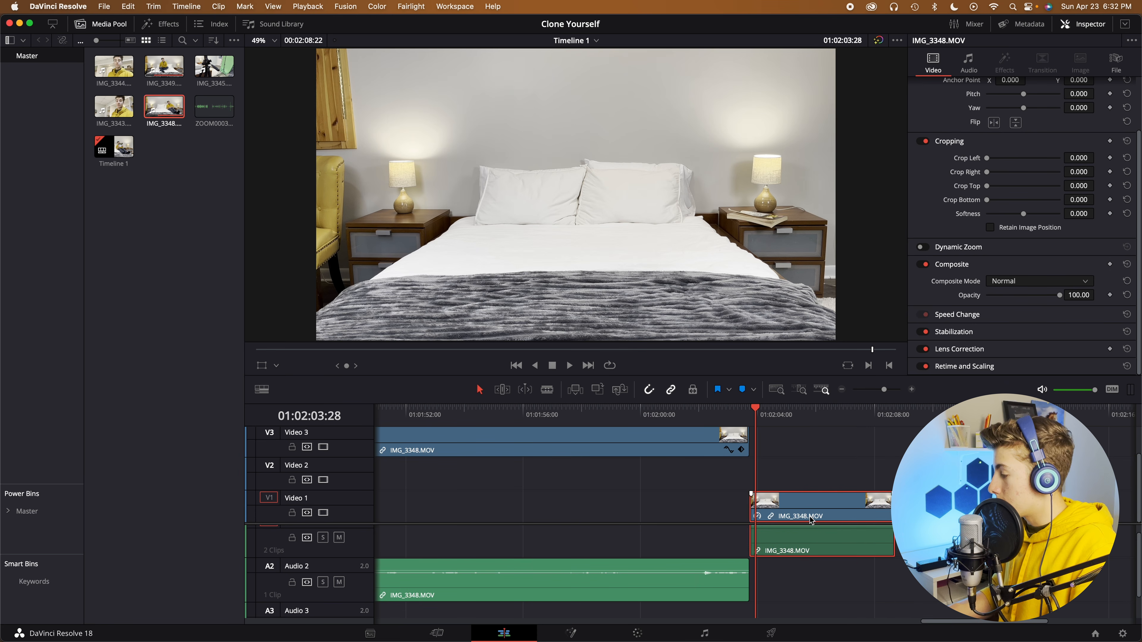
Place the empty-bed freeze frame at the start of Video 1, filling the gap before IMG_3349.MOV.
key(shift+z)
scroll(749, 512, left, 8)
scroll(749, 512, up, 1)
drag(867, 498, 337, 500)
key(shift+z)
key(Home)
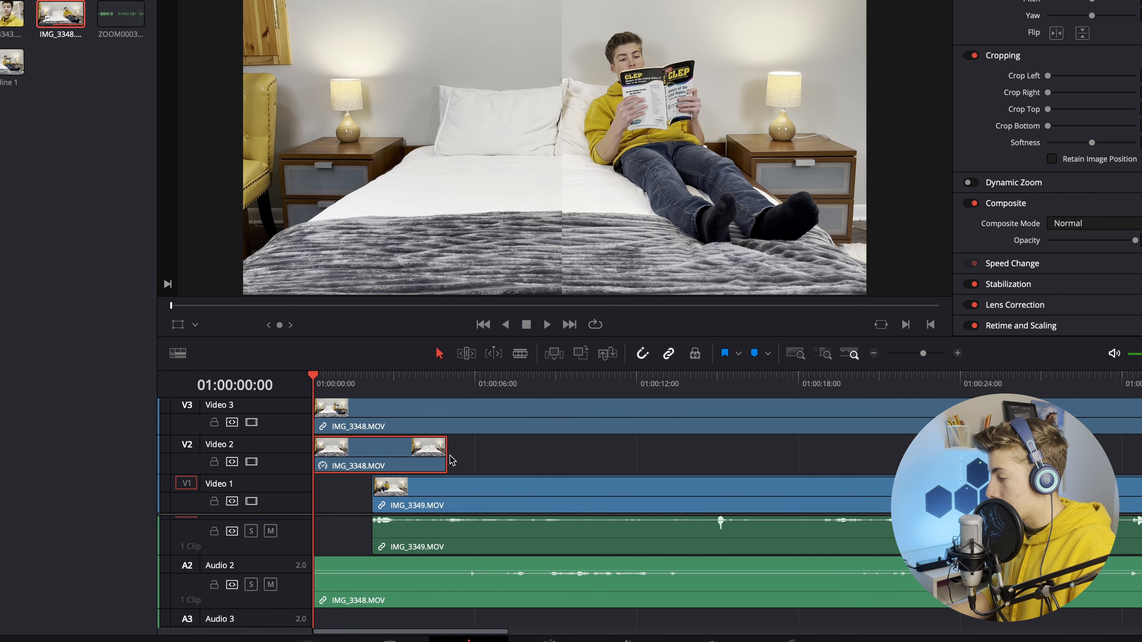
drag(443, 452, 344, 491)
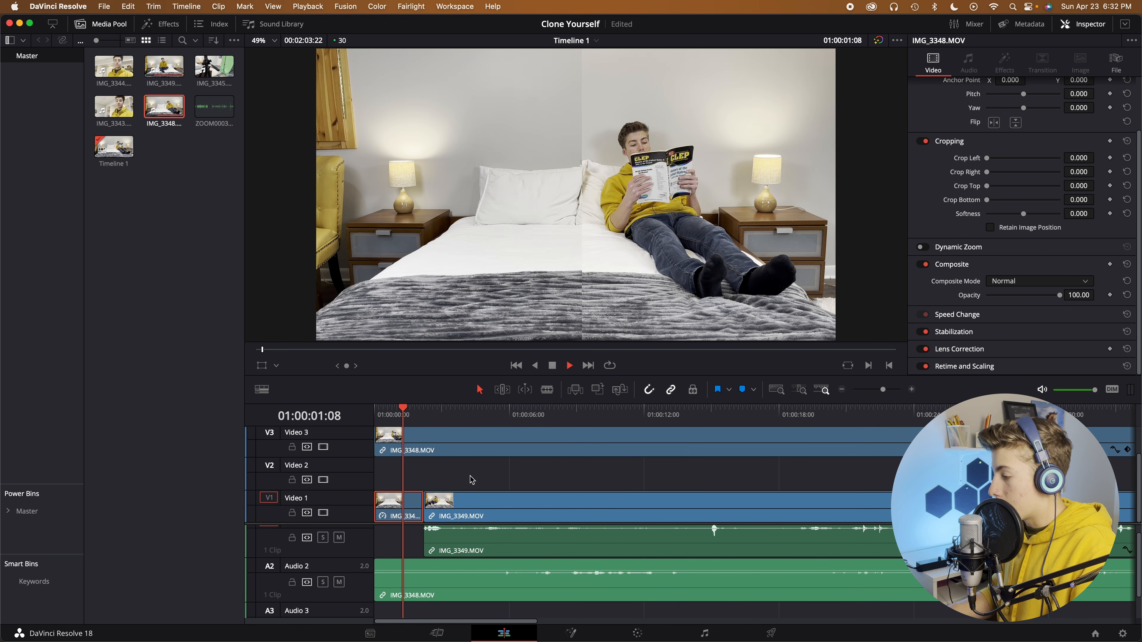
Blend the crop seam of IMG_3348.MOV on Video 3 by setting Softness to 20.300 and Crop Left to 2106.998.
key(super+equal)
key(space)
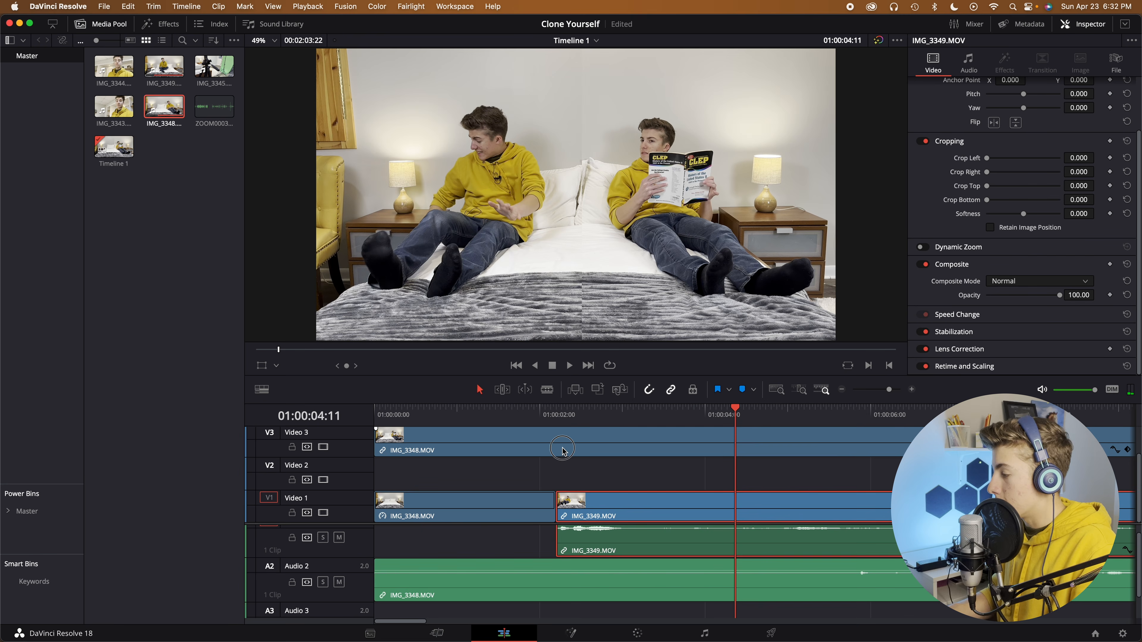
click(558, 450)
click(479, 414)
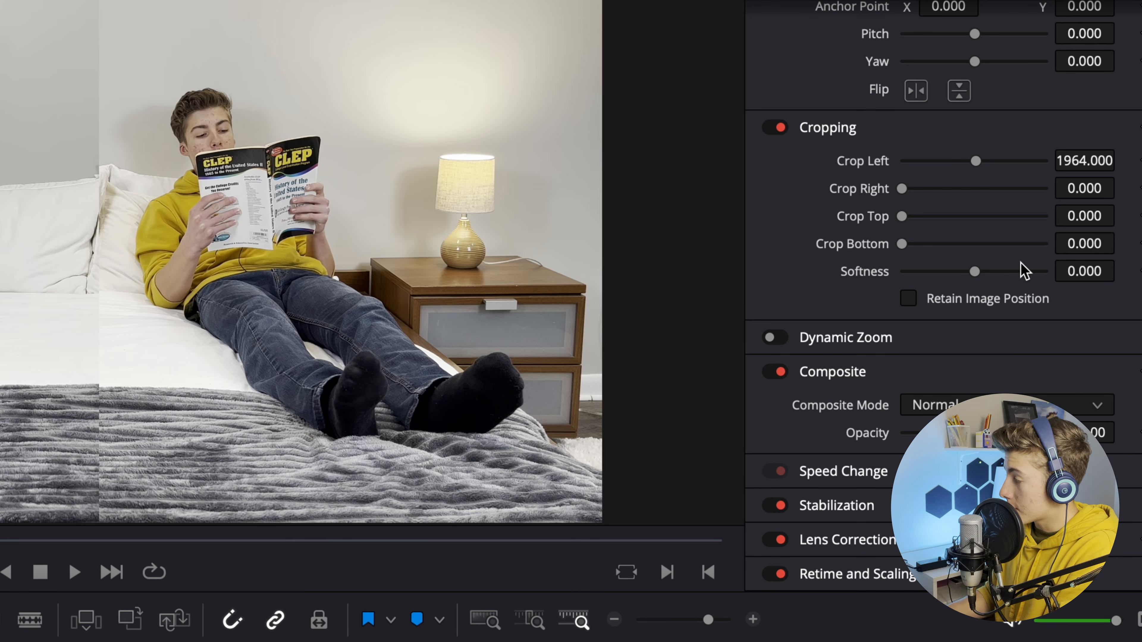
drag(981, 282, 987, 279)
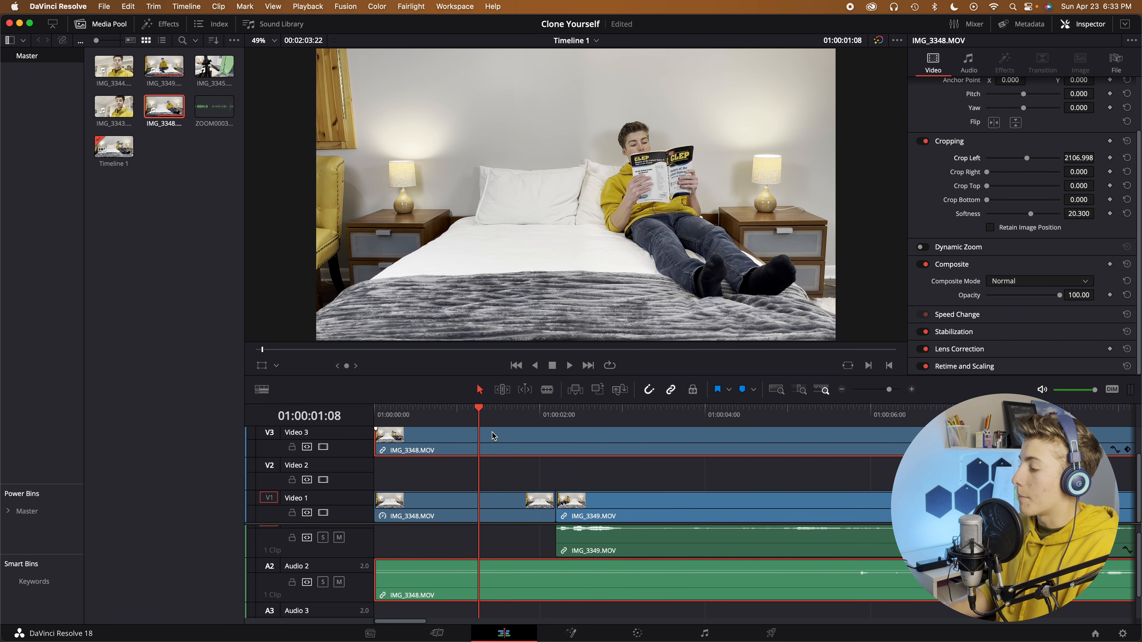
Play the composite and keyframe the Video 3 clip's cropping, with Crop Left 2197.996 and Softness 9.920 at 01:00:21:06.
key(Home)
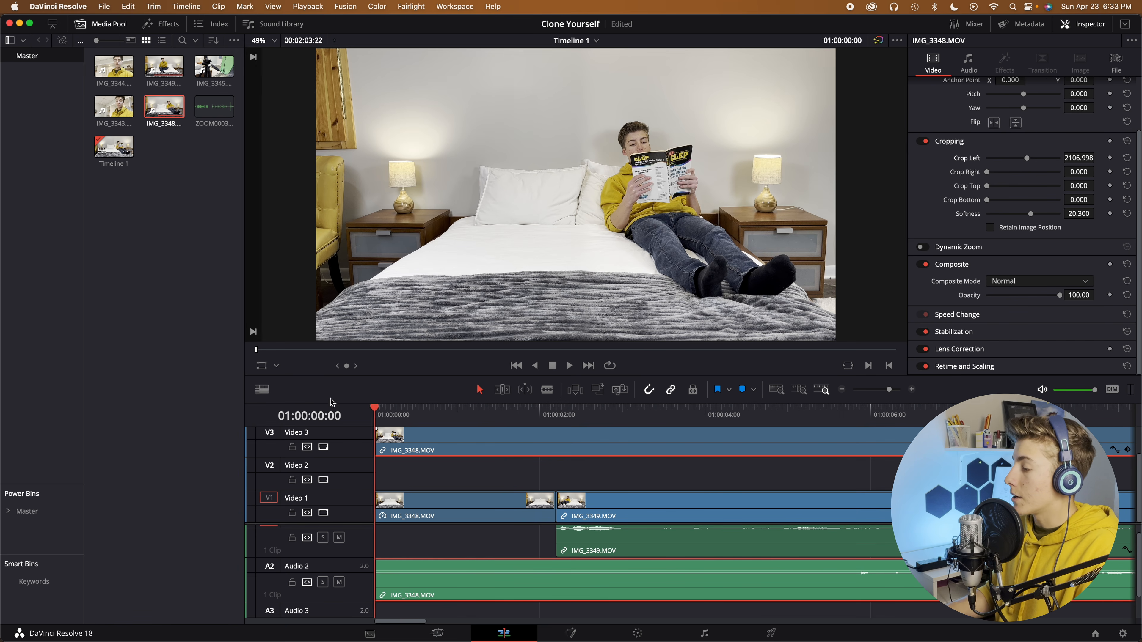
key(space)
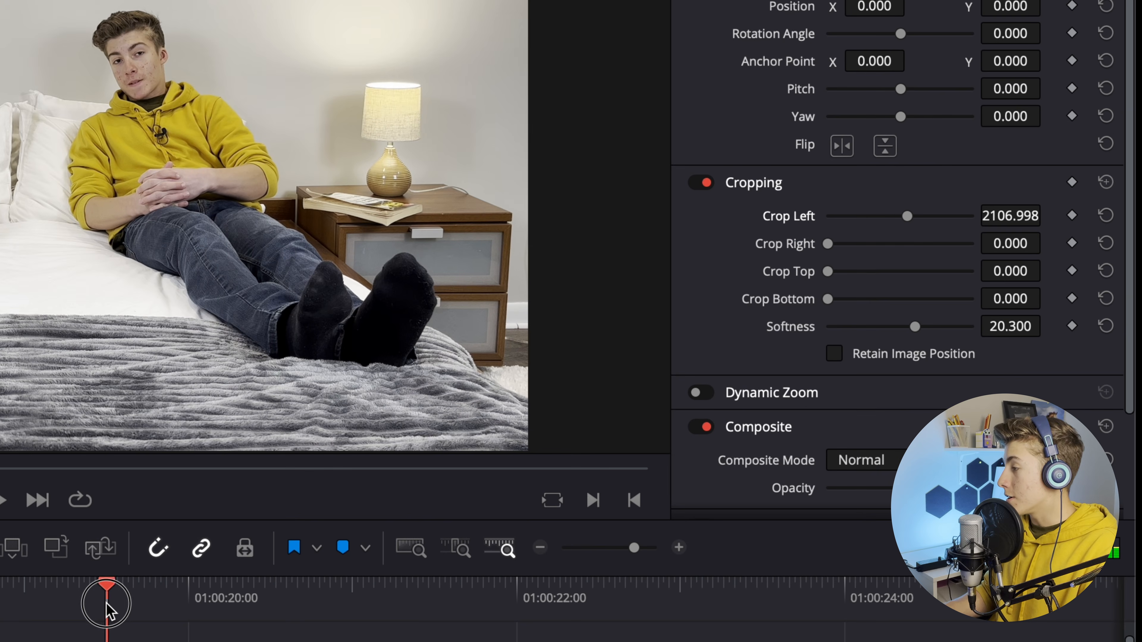
drag(104, 602, 128, 609)
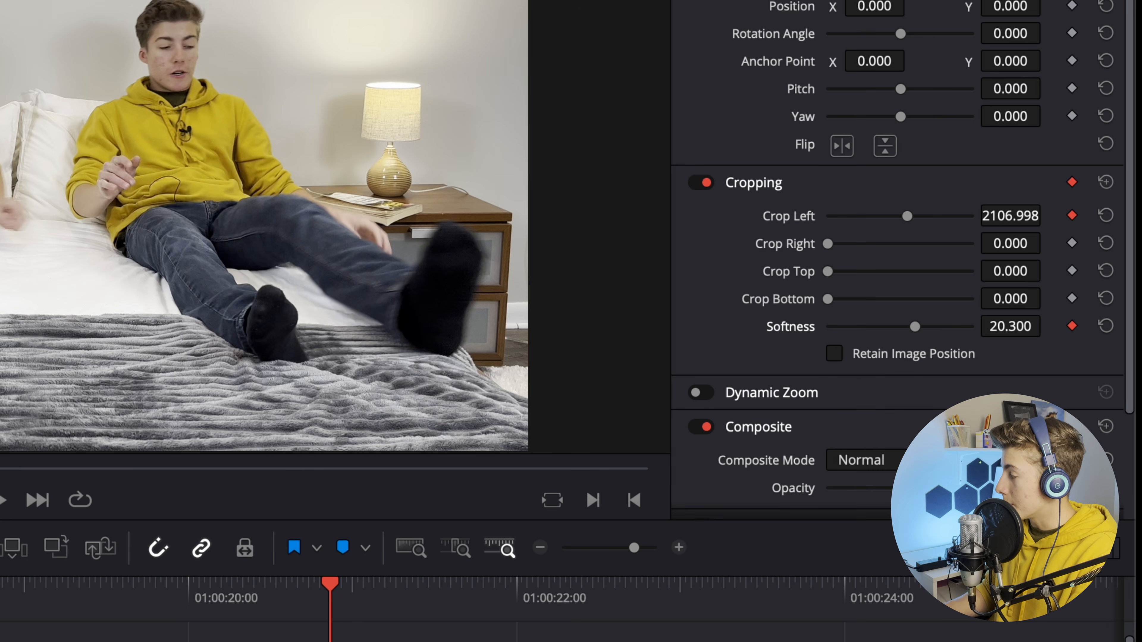
drag(331, 584, 394, 585)
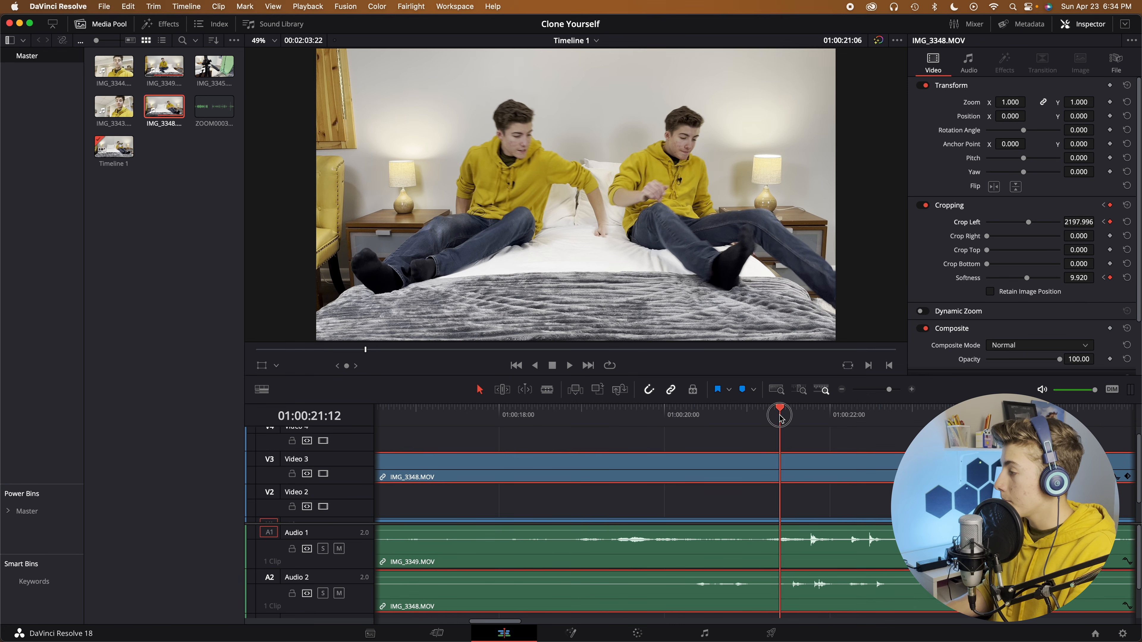
Keyframe the Video 3 clip's Crop Left at 2308.995 at 01:00:21:13 and raise it further at 01:00:21:27 to follow the moving person.
drag(780, 418, 783, 417)
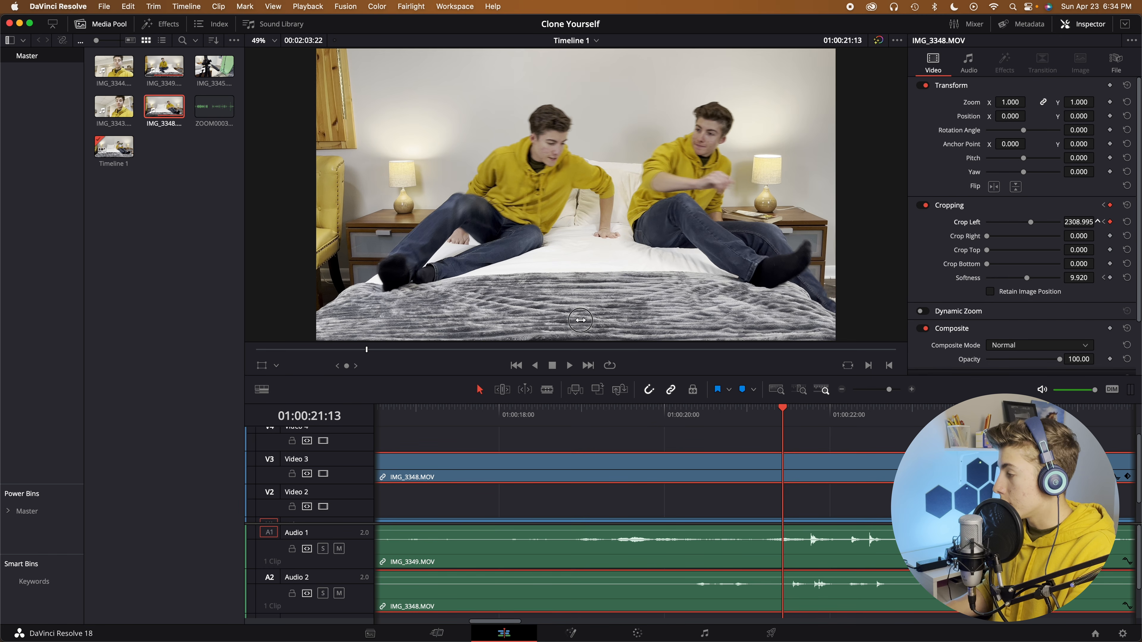
drag(790, 418, 821, 418)
click(1078, 230)
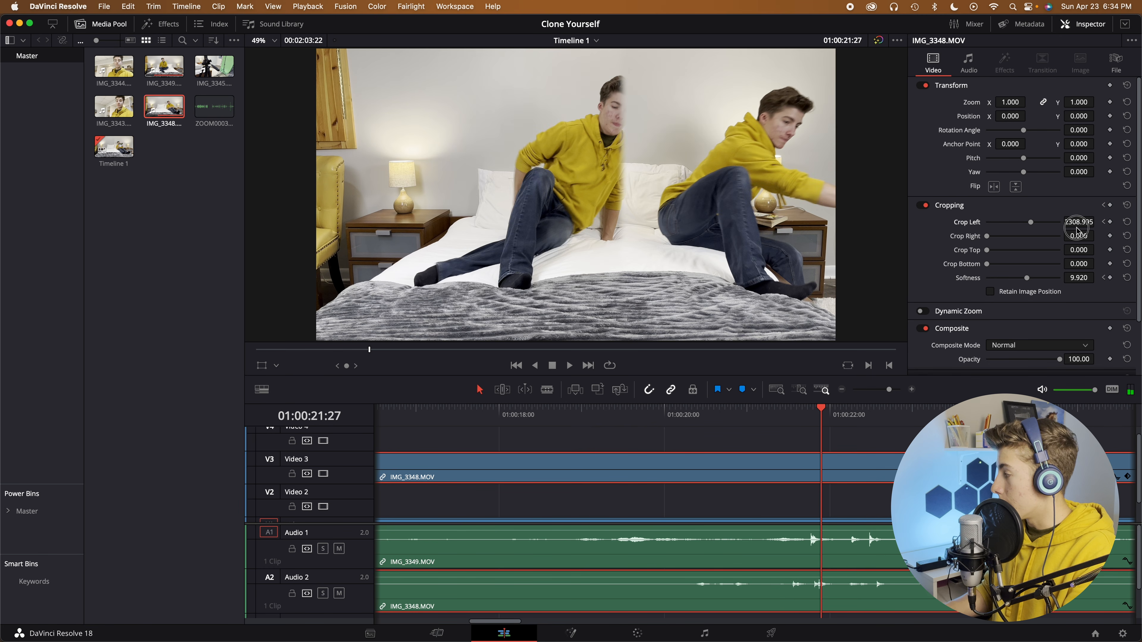
drag(1081, 223, 1107, 222)
drag(821, 418, 885, 418)
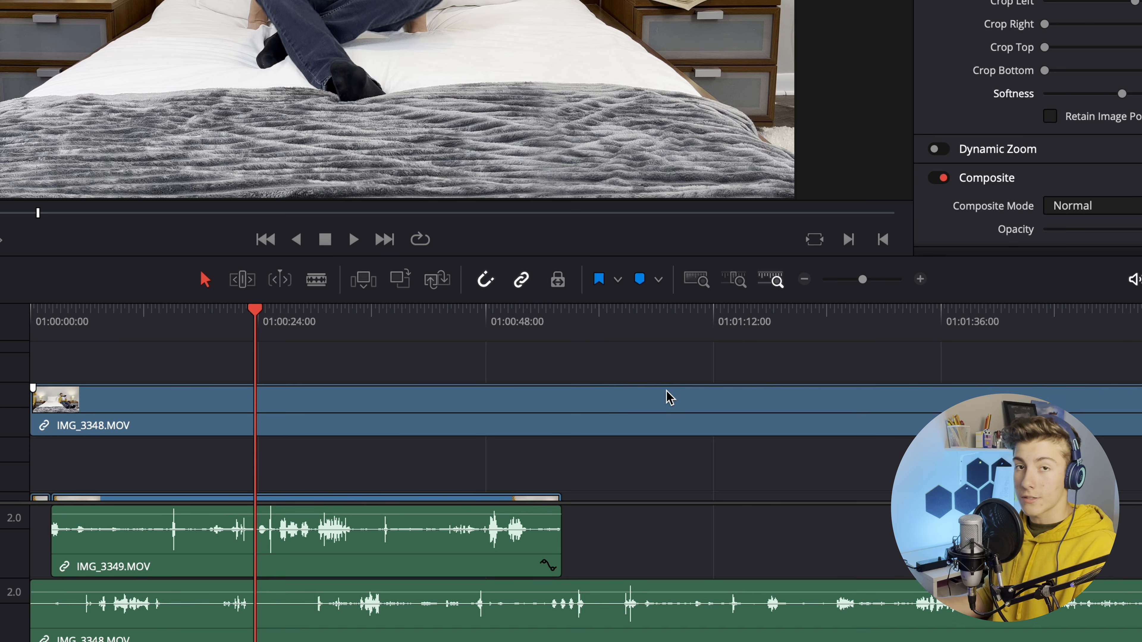
Split IMG_3348.MOV on Video 3 at the playhead and delete the part after the cut with its linked audio.
key(ctrl+equal)
click(665, 409)
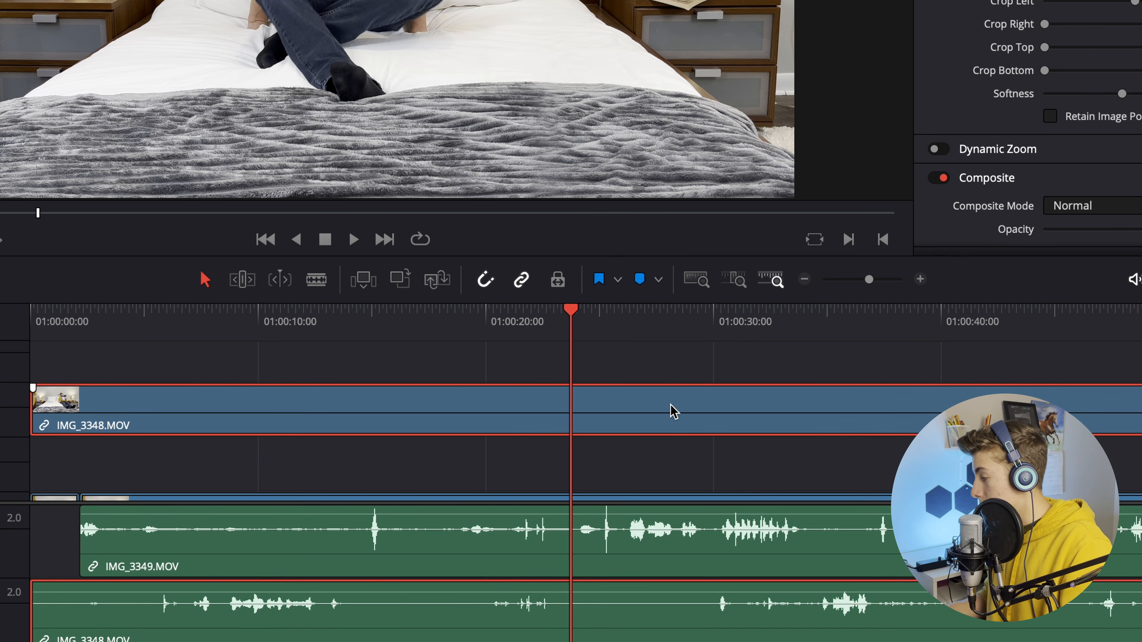
key(ctrl+b)
click(703, 403)
key(Delete)
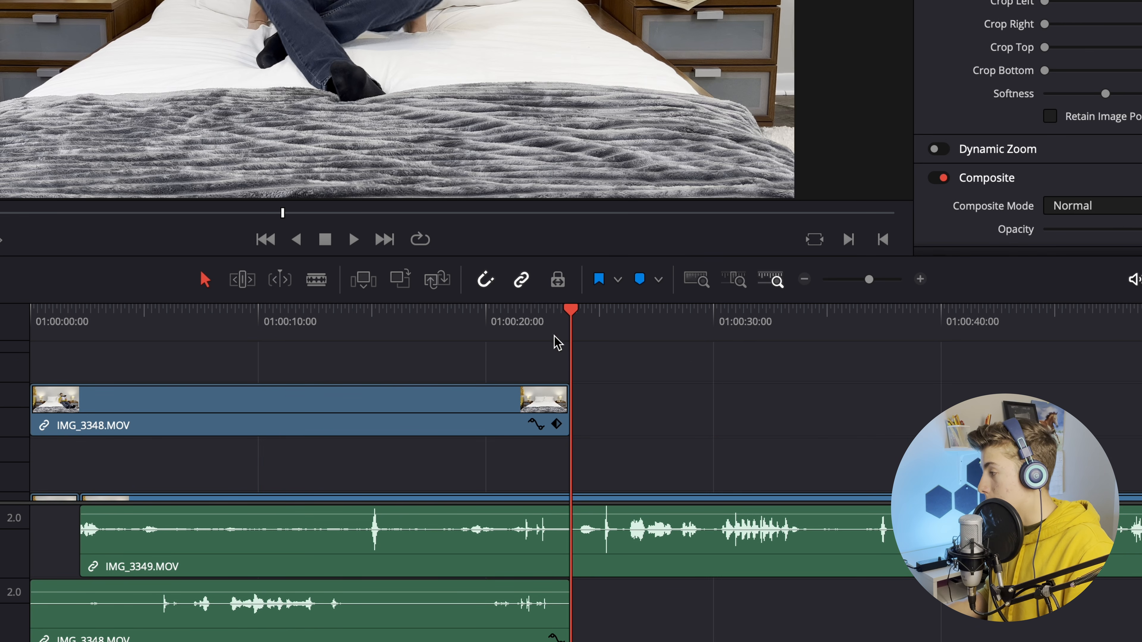
Play the composite before the cut and add a short fade-out to the end of IMG_3348.MOV on Video 3.
click(451, 322)
key(space)
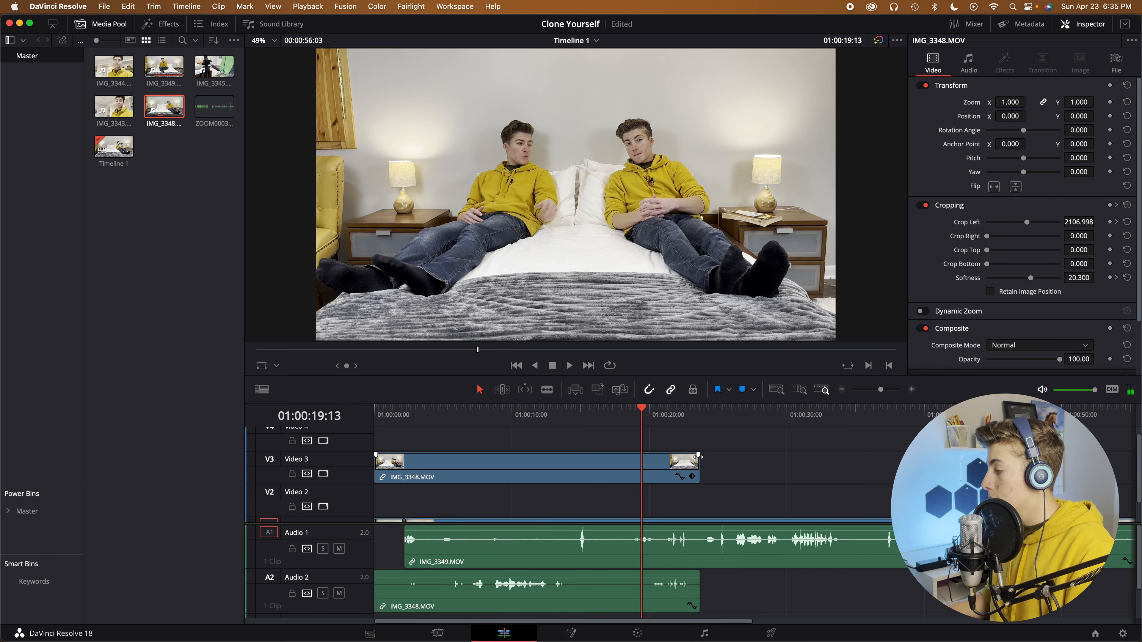
key(ctrl+equal)
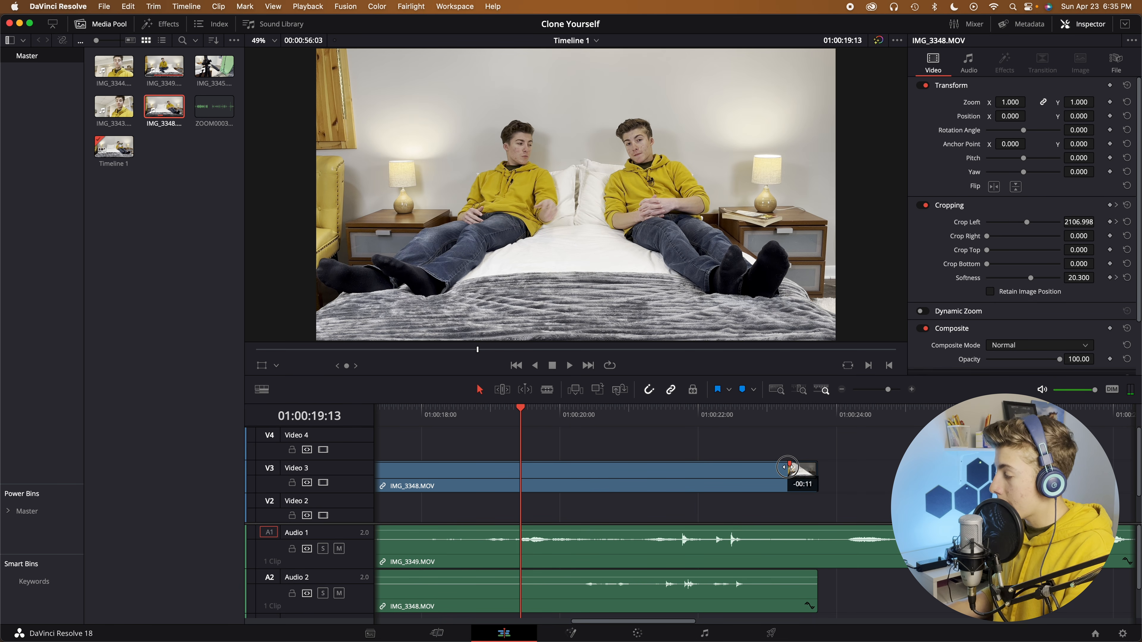